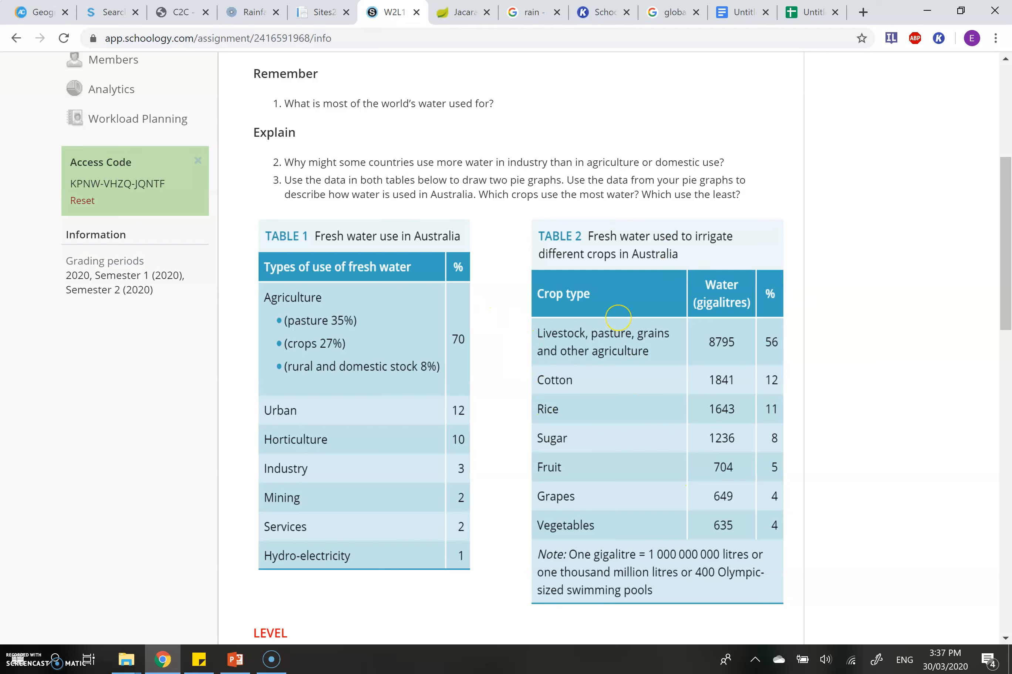
# - Switch to the untitled Google Docs document and insert a pie chart above the fresh water tables image
pyautogui.click(742, 13)
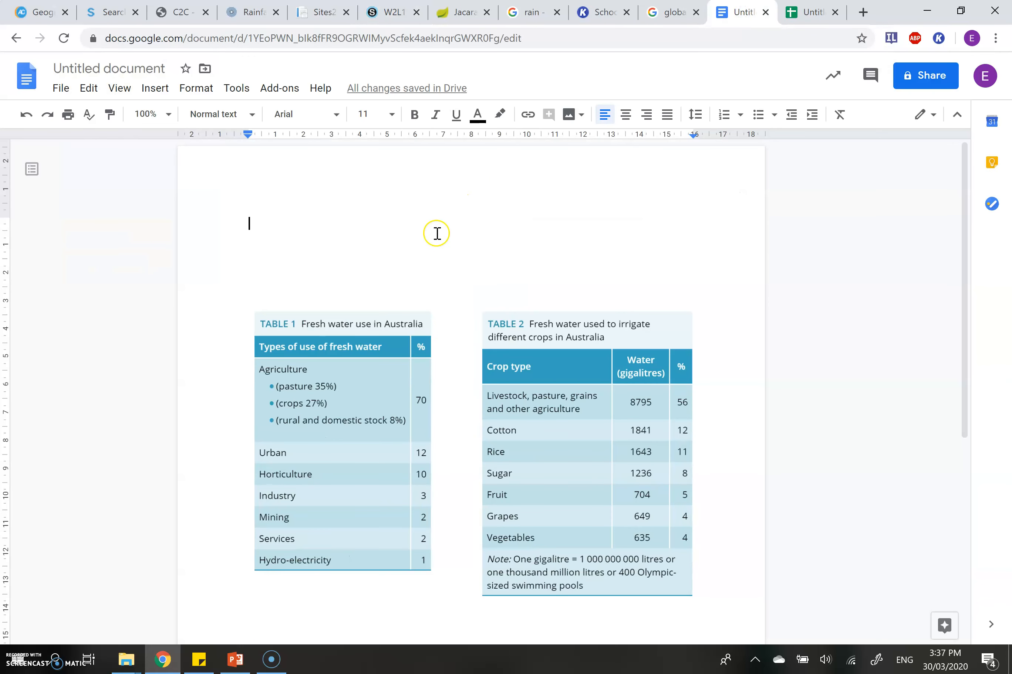
pyautogui.scroll(-1, 285, 248)
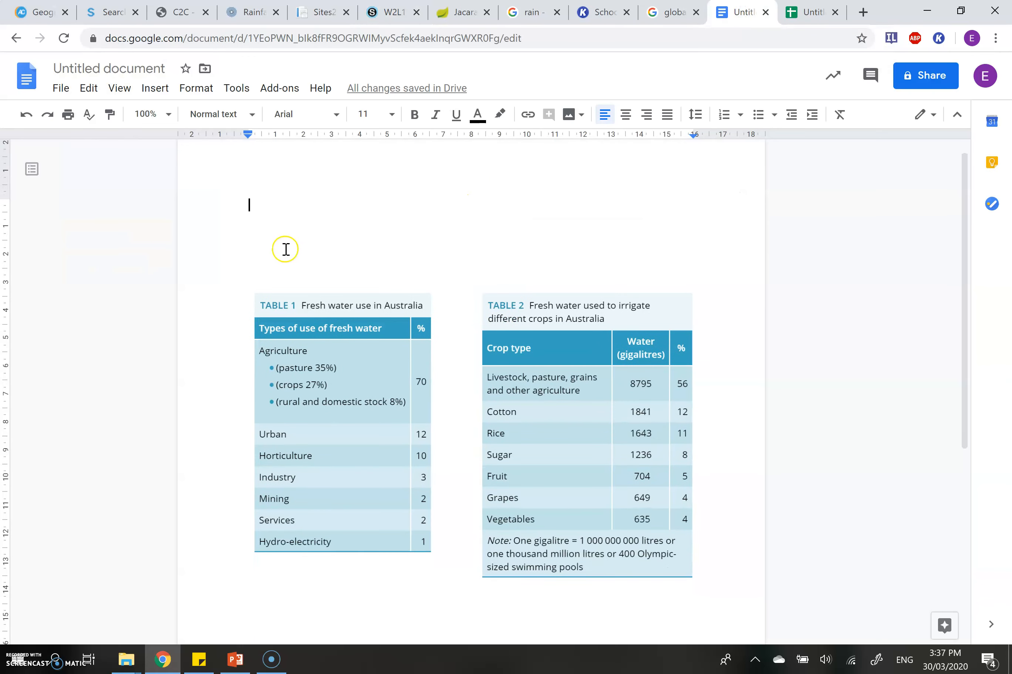
pyautogui.click(316, 385)
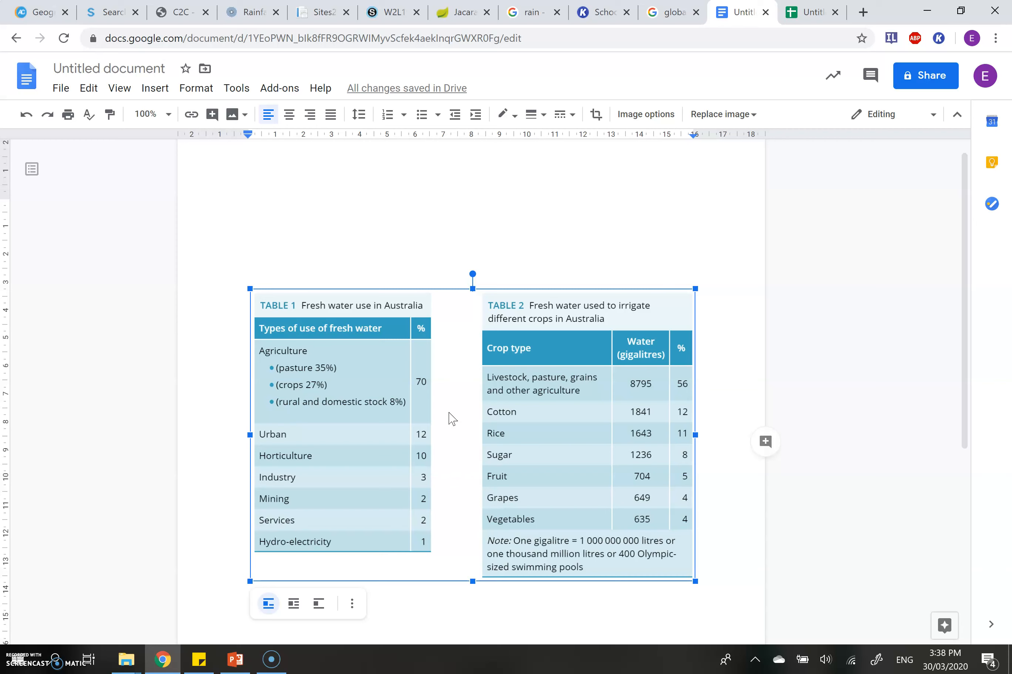
pyautogui.click(270, 220)
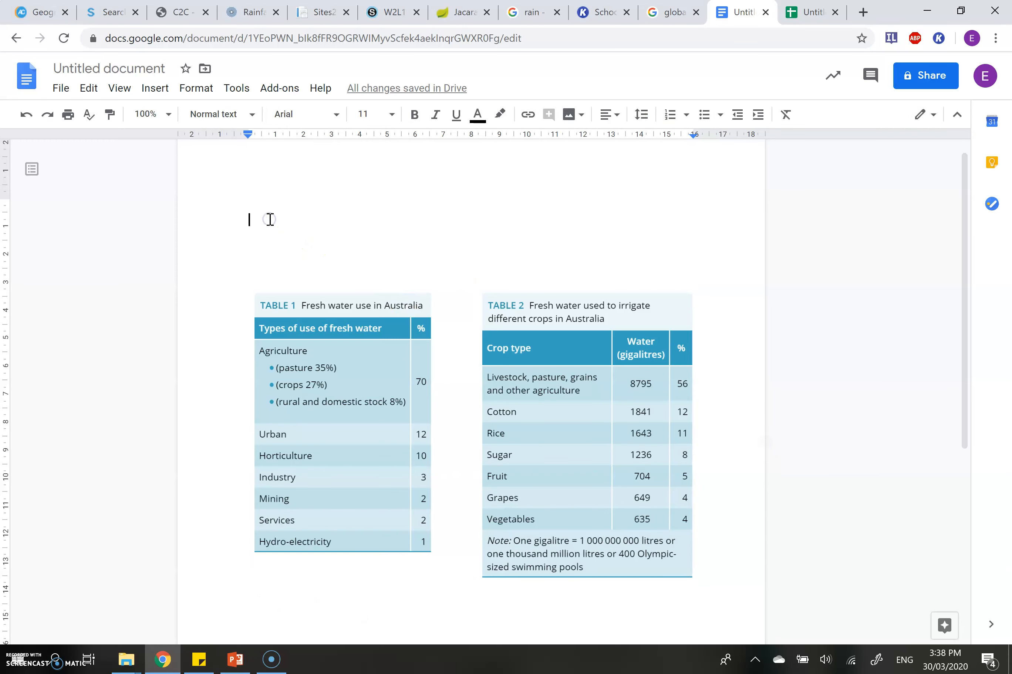
pyautogui.click(152, 90)
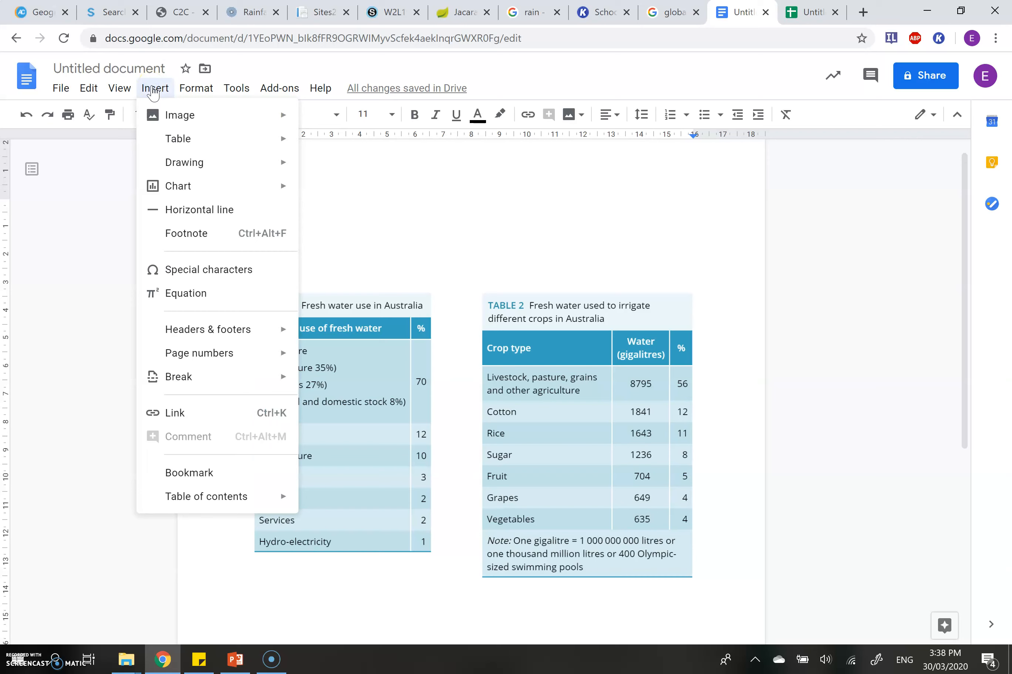
pyautogui.click(181, 191)
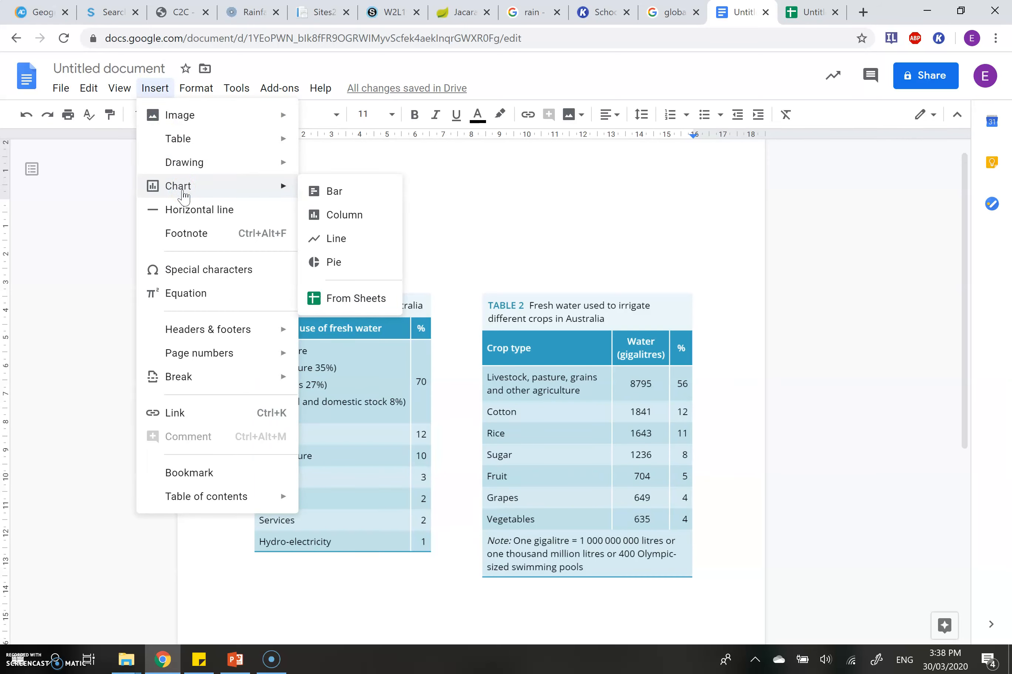
pyautogui.click(338, 263)
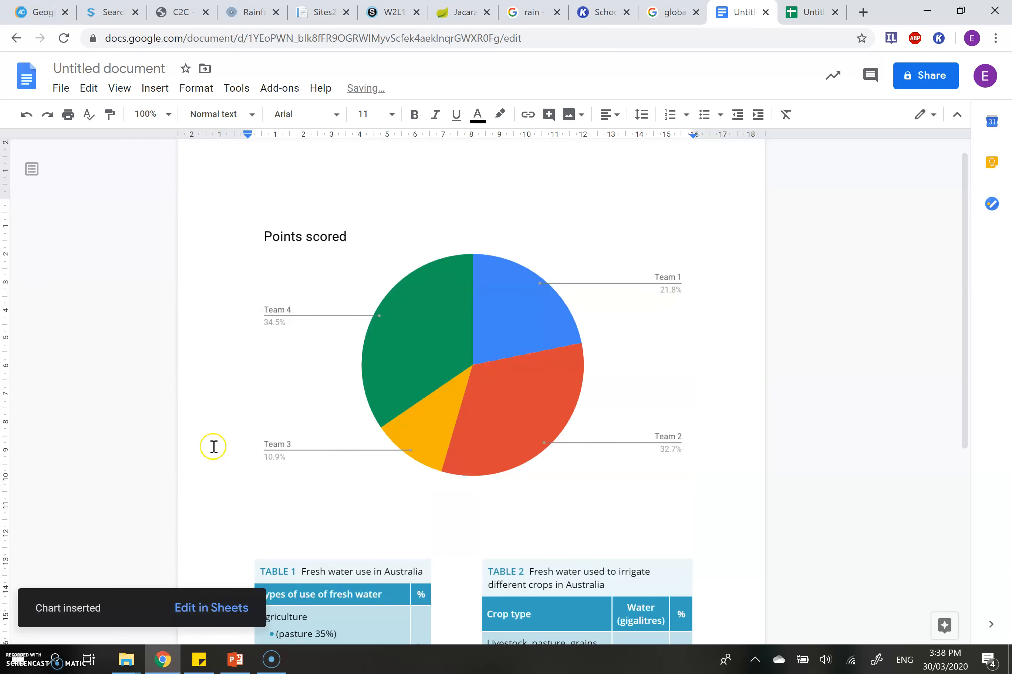
# - Open the inserted pie chart's data in Google Sheets and close the other pie chart spreadsheet
pyautogui.click(198, 609)
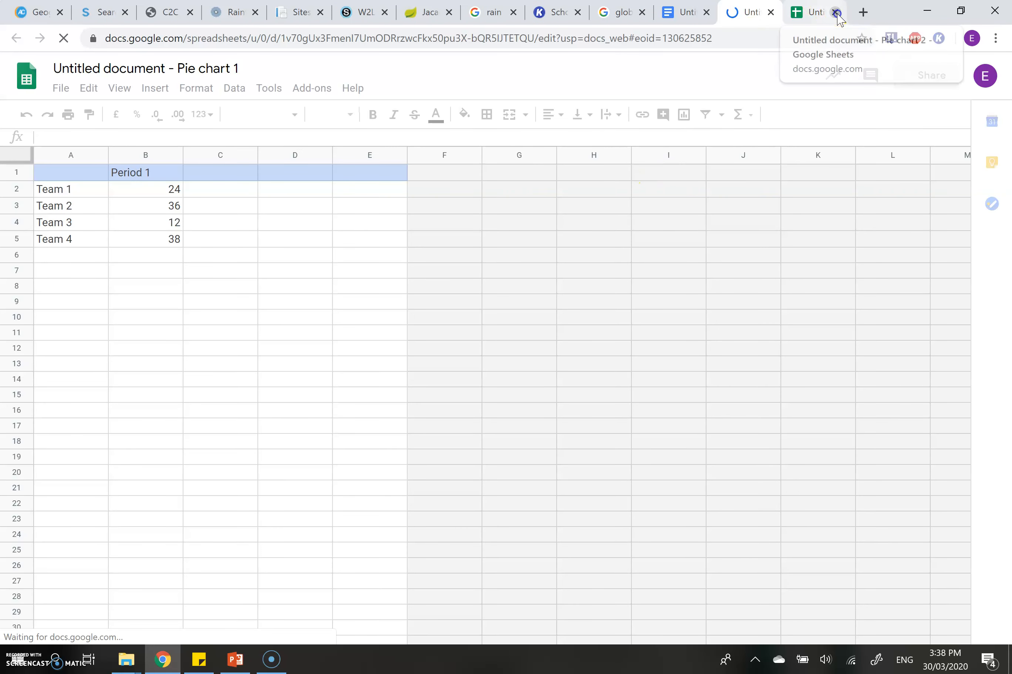
pyautogui.click(835, 12)
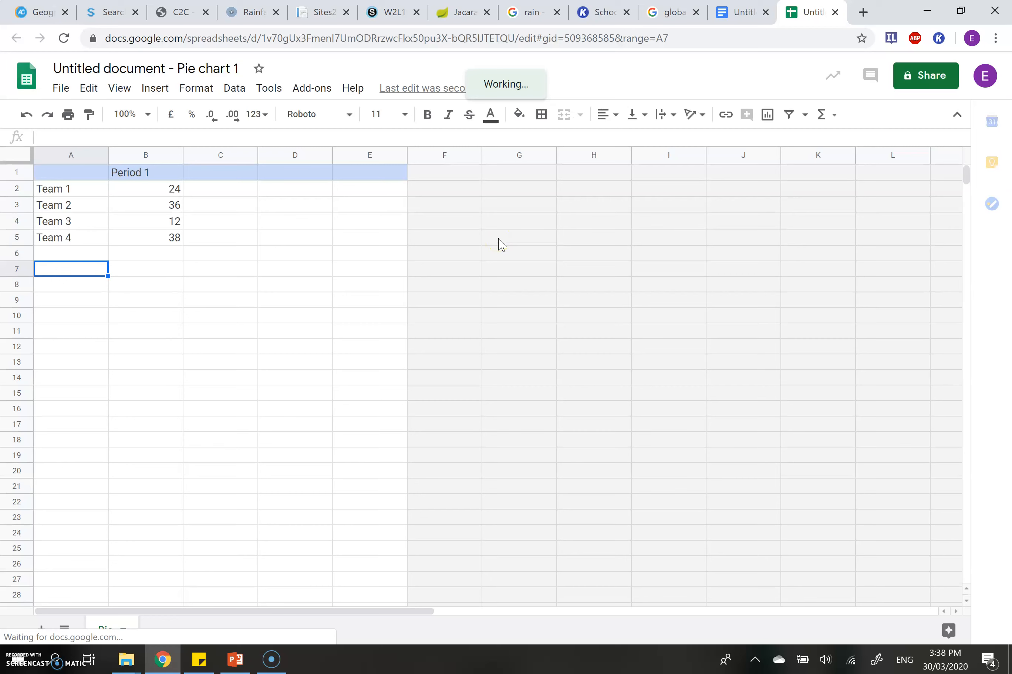
# - Move the pie chart away from the data so that it sits over columns F to K
pyautogui.click(362, 315)
pyautogui.click(506, 332)
pyautogui.moveTo(439, 288); pyautogui.dragTo(732, 240)
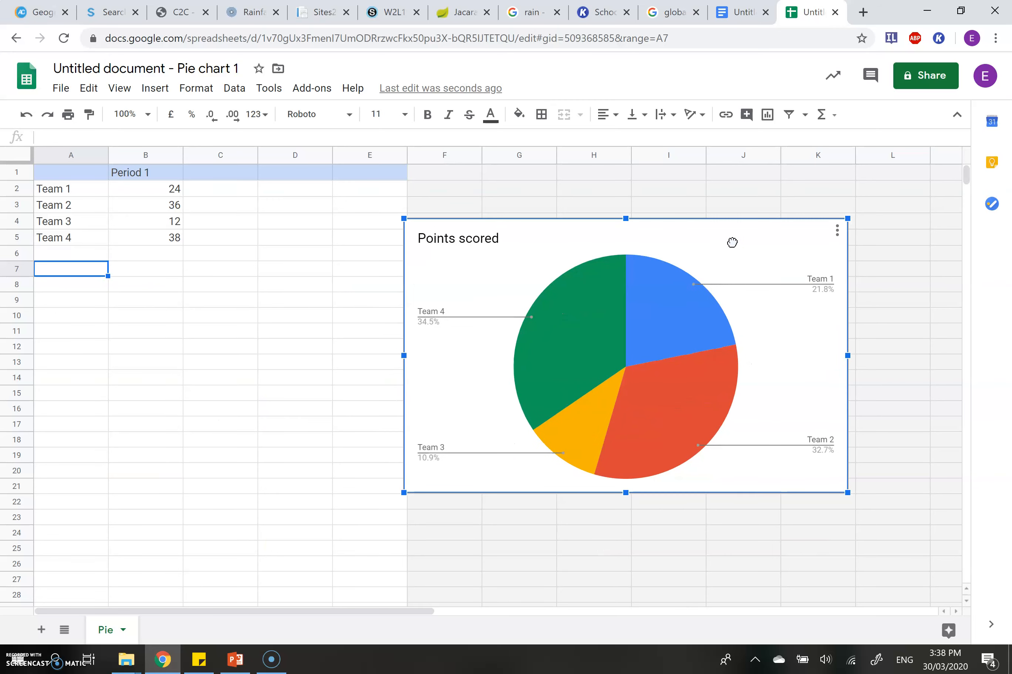
pyautogui.click(402, 376)
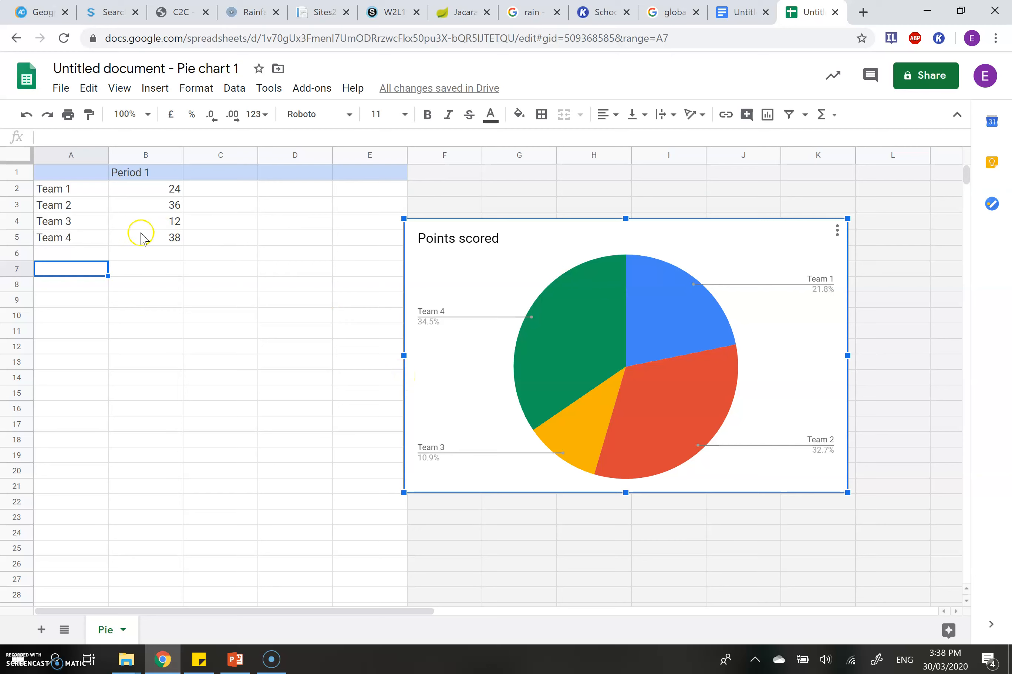
# - Check Table 1 in the document and replace the first category label in cell A2 with Agriculture
pyautogui.click(735, 10)
pyautogui.scroll(-6, 429, 411)
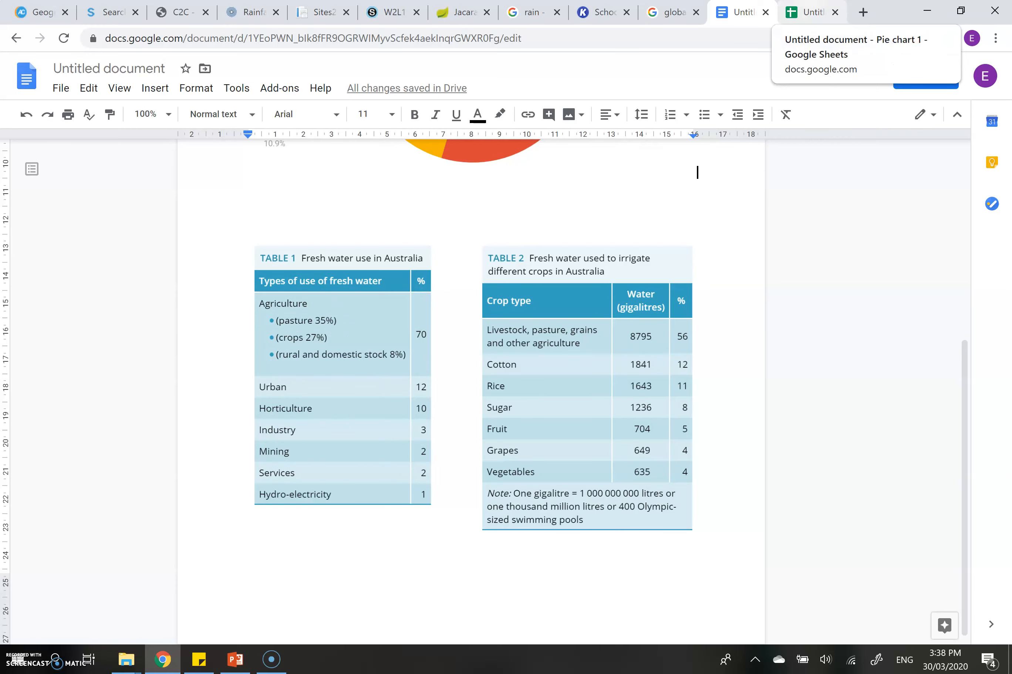
pyautogui.click(807, 12)
pyautogui.click(52, 191)
pyautogui.tripleClick(52, 191)
pyautogui.write('Agriculture')
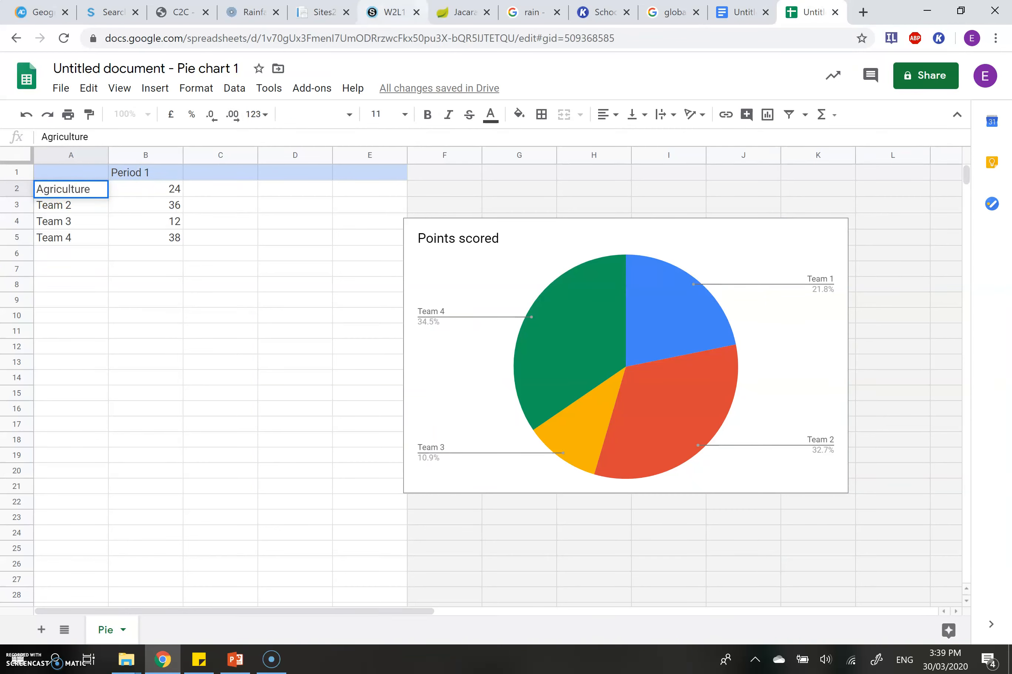
# - Replace the category labels in cells A3 to A5 with Urban, Horticulture and Industry from Table 1
pyautogui.click(742, 12)
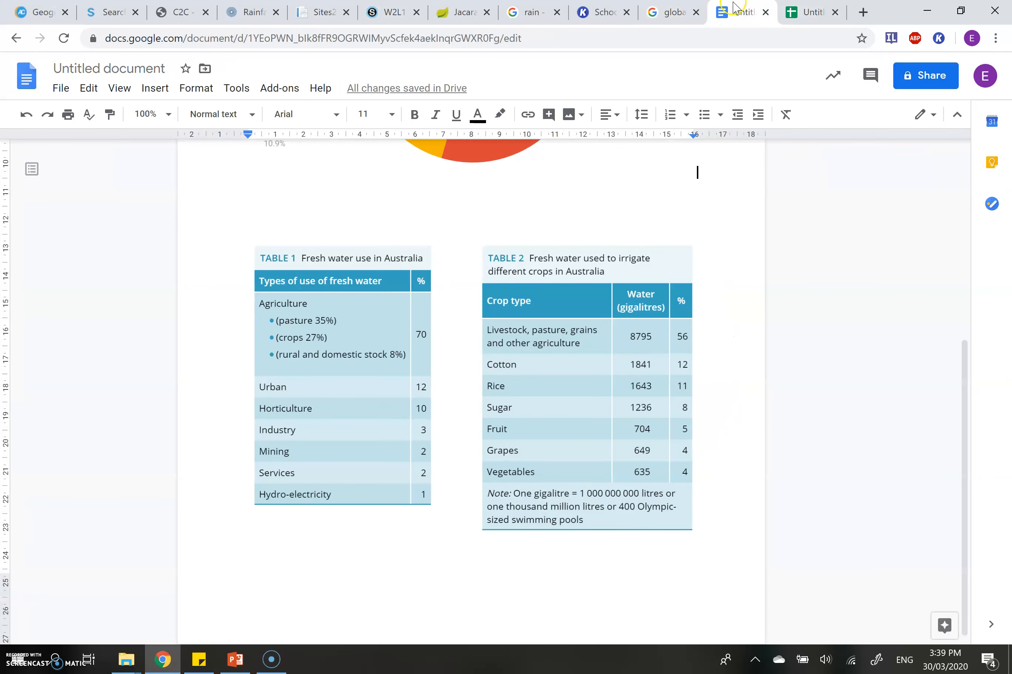
pyautogui.click(813, 12)
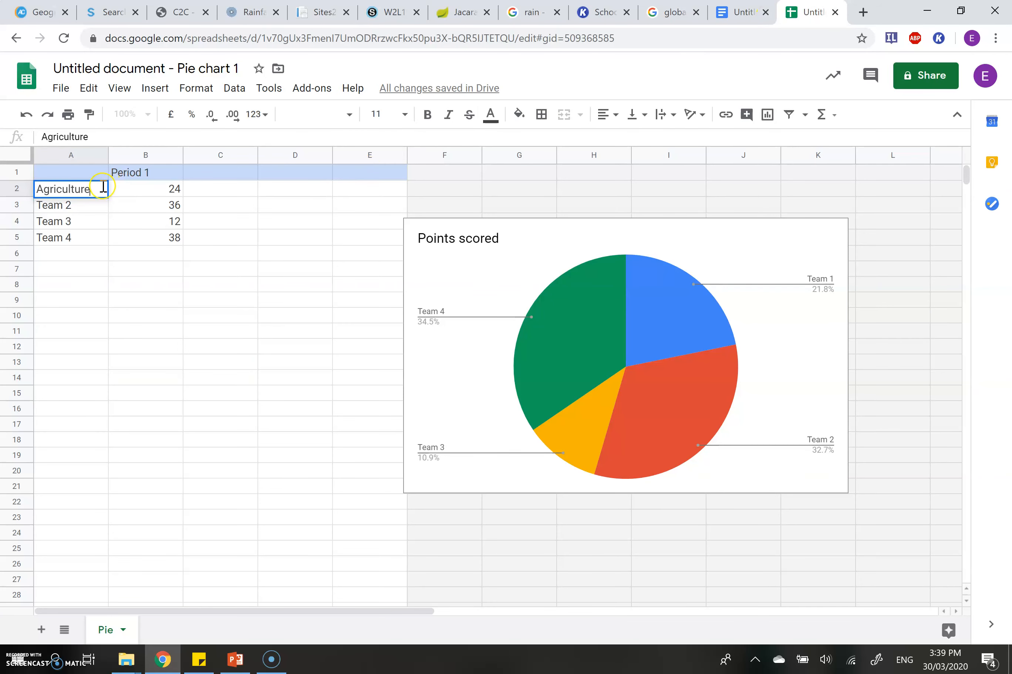
pyautogui.click(71, 207)
pyautogui.write('Urban')
pyautogui.click(69, 221)
pyautogui.write('Hrticulture')
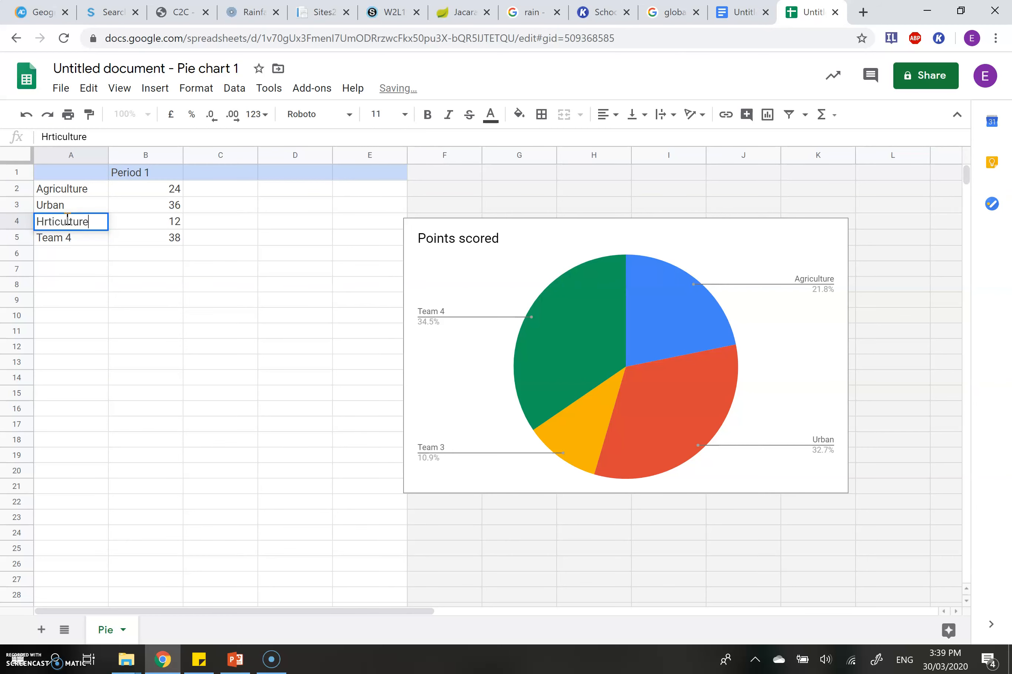
pyautogui.click(43, 221)
pyautogui.write('orticulture')
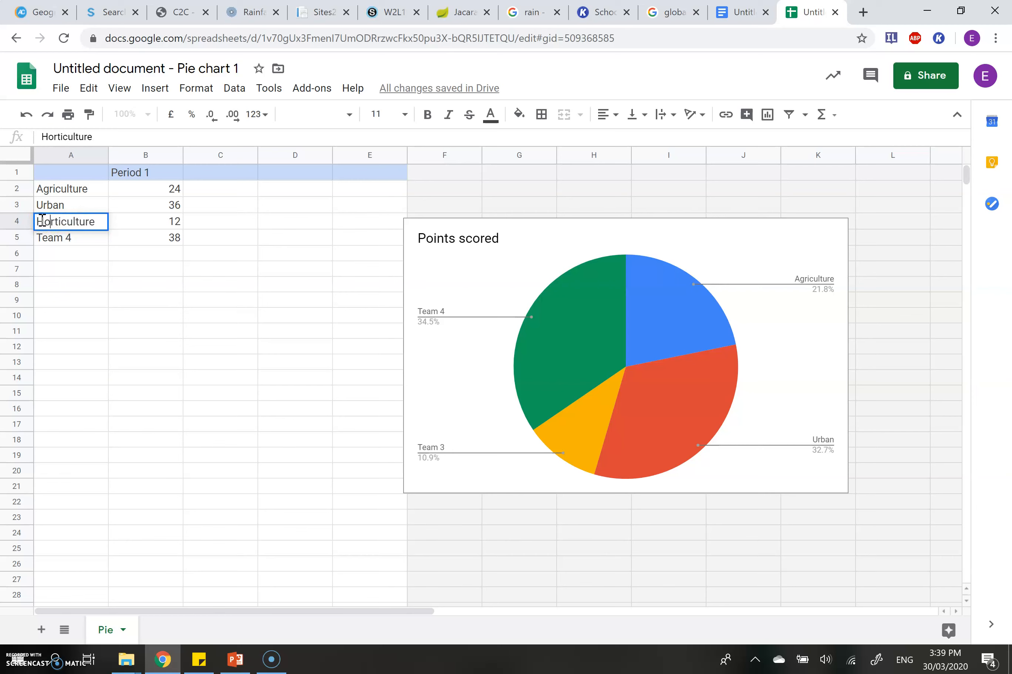
pyautogui.click(48, 238)
pyautogui.write('Industry')
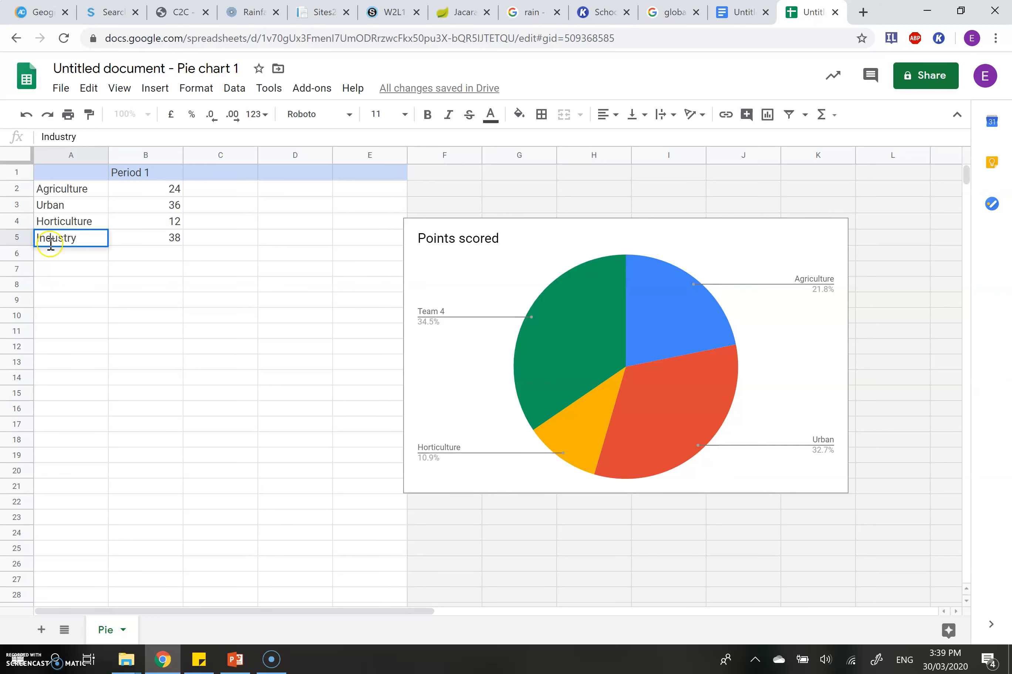
# - Add the remaining Table 1 categories Mining, Services and Hydro-electricity in cells A6 to A8
pyautogui.click(50, 247)
pyautogui.click(52, 254)
pyautogui.click(740, 12)
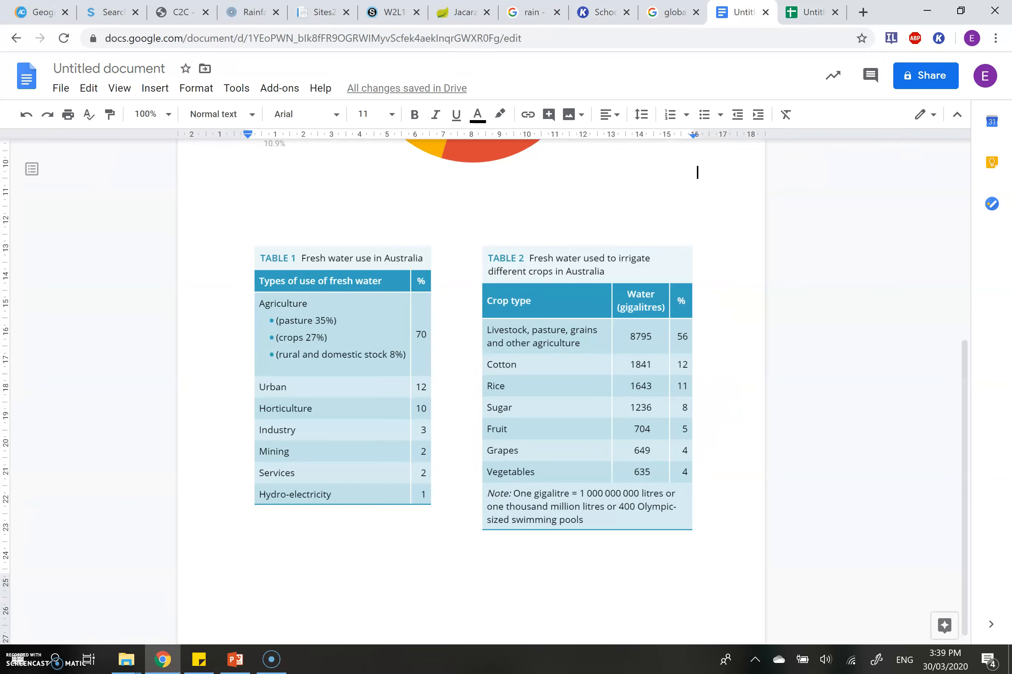
pyautogui.click(810, 12)
pyautogui.write('Mining')
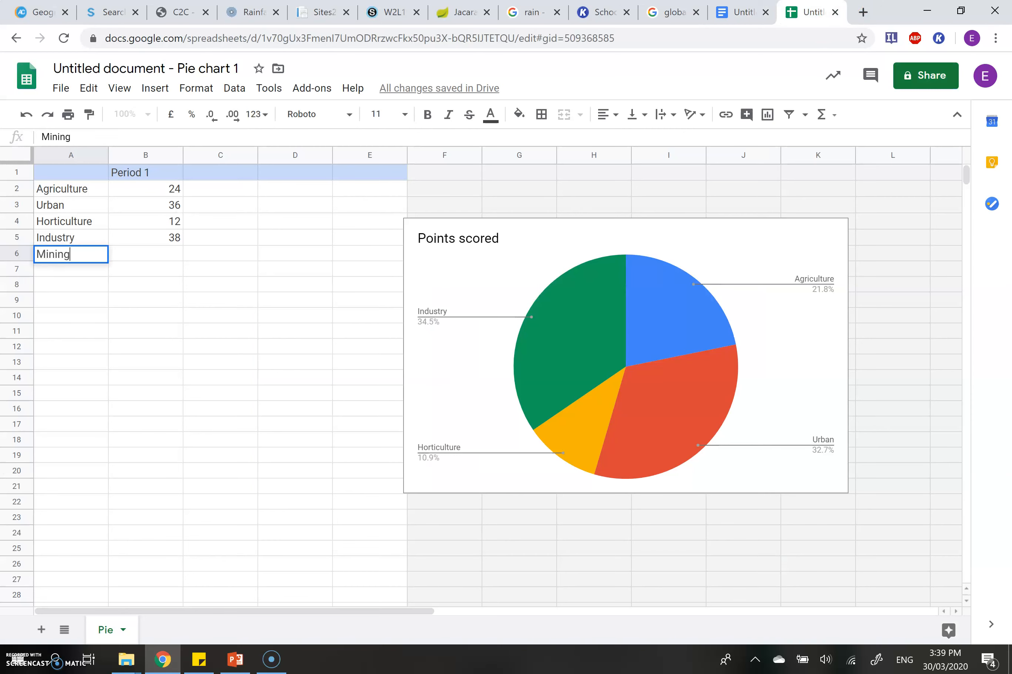
pyautogui.press('Return')
pyautogui.write('Services')
pyautogui.press('Return')
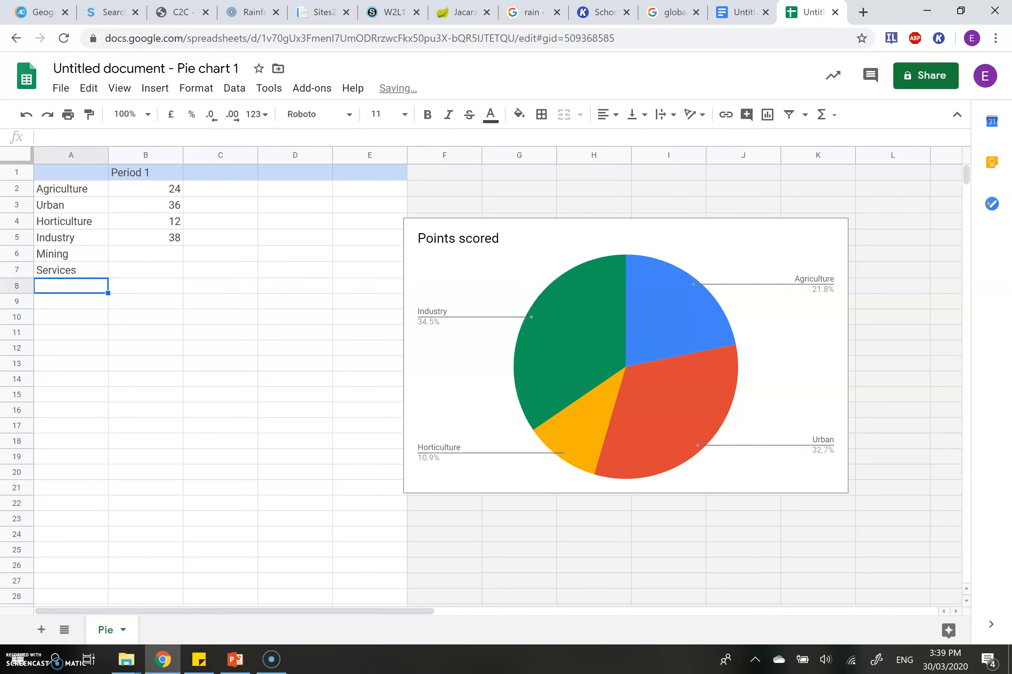
pyautogui.write('Hydro-el')
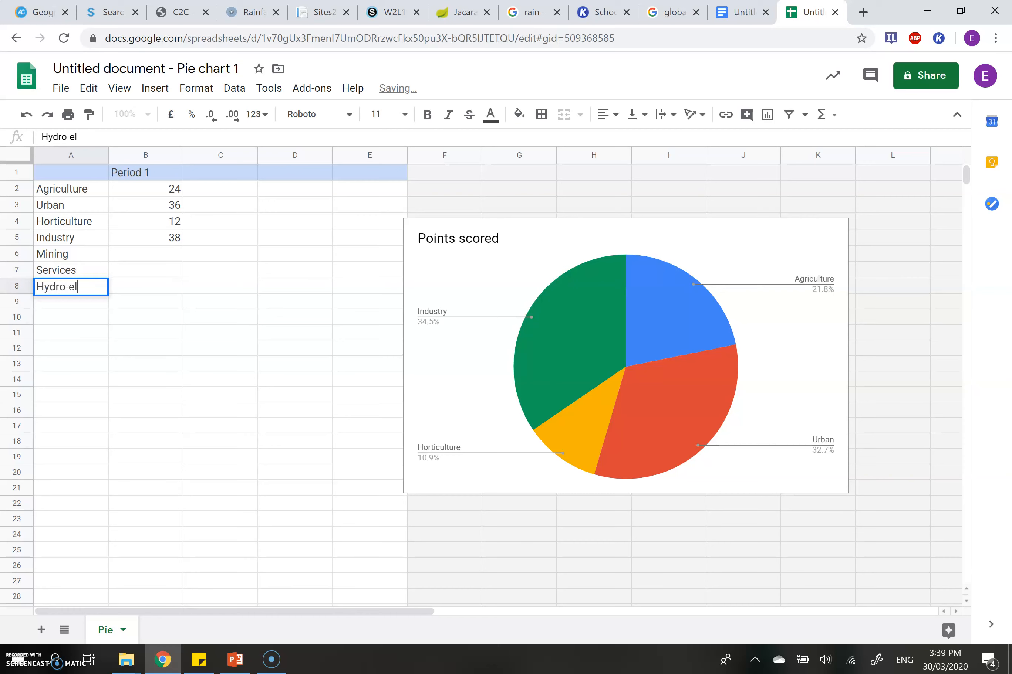
pyautogui.write('ectricu')
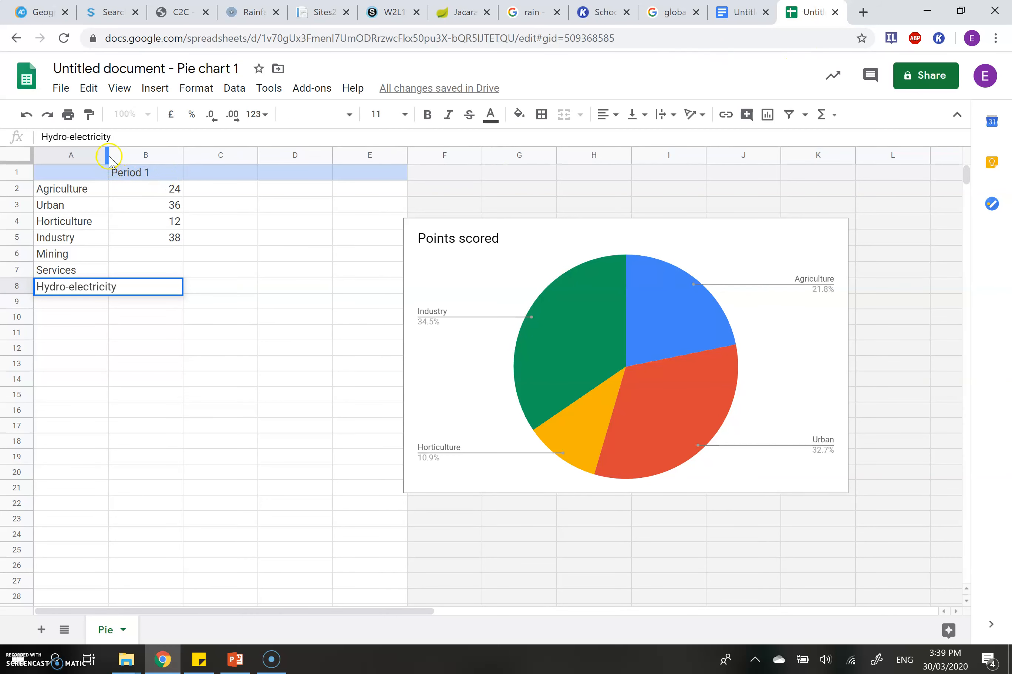
# - Widen column A so that the full Hydro-electricity label fits
pyautogui.click(144, 241)
pyautogui.moveTo(108, 155); pyautogui.dragTo(136, 158)
pyautogui.click(122, 379)
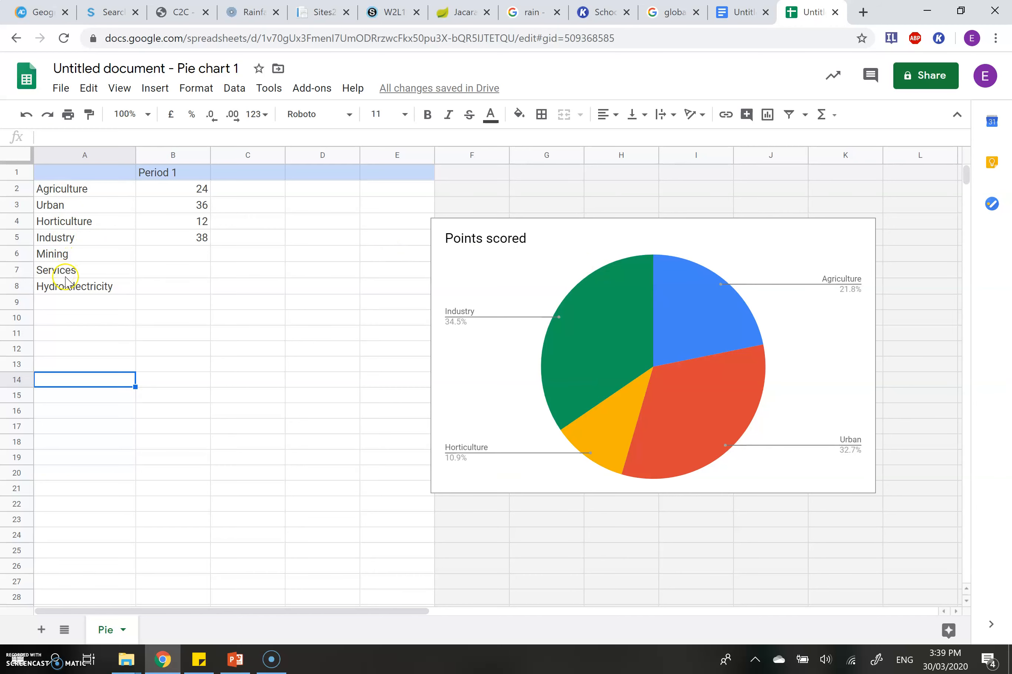
# - Enter the Table 1 percentages in column B: Agriculture 70, Urban 12, Horticulture 10 and Industry 3
pyautogui.click(180, 256)
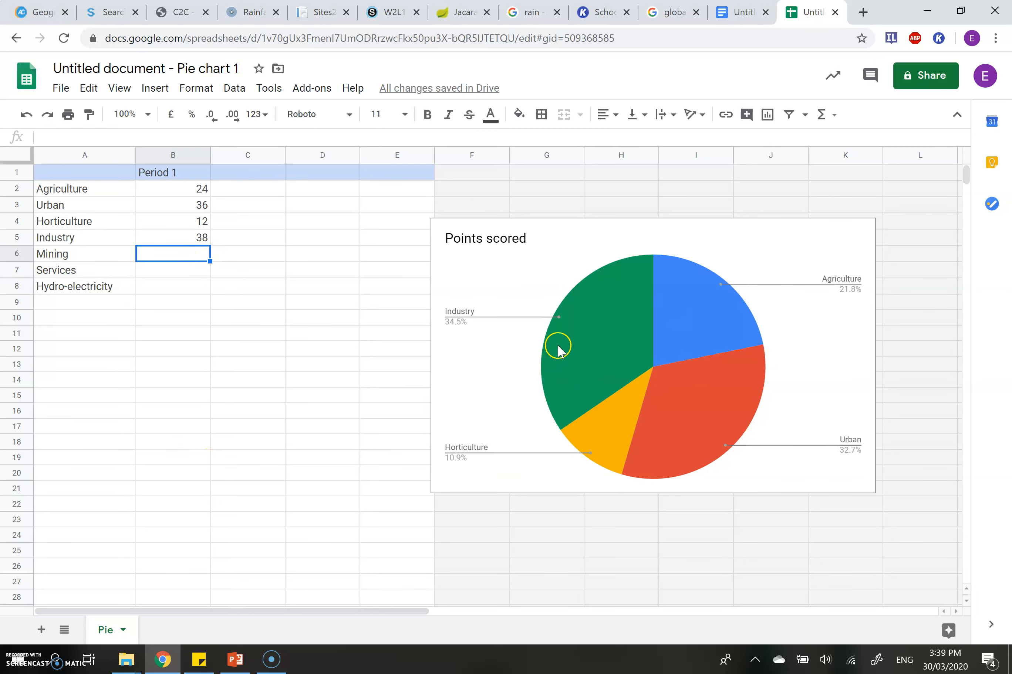
pyautogui.click(740, 12)
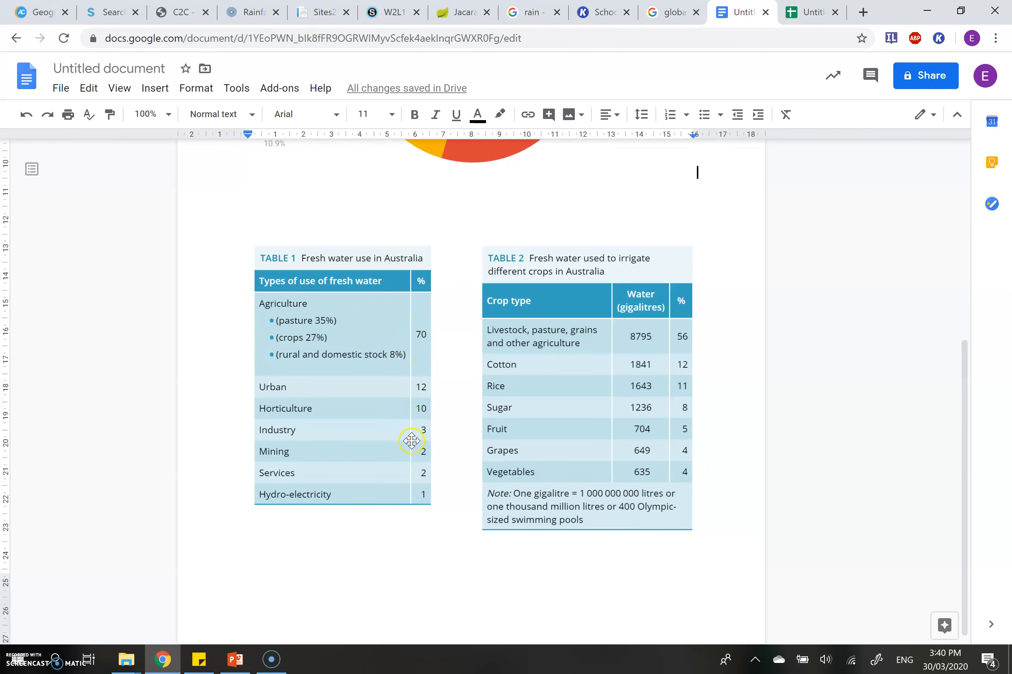
pyautogui.click(809, 13)
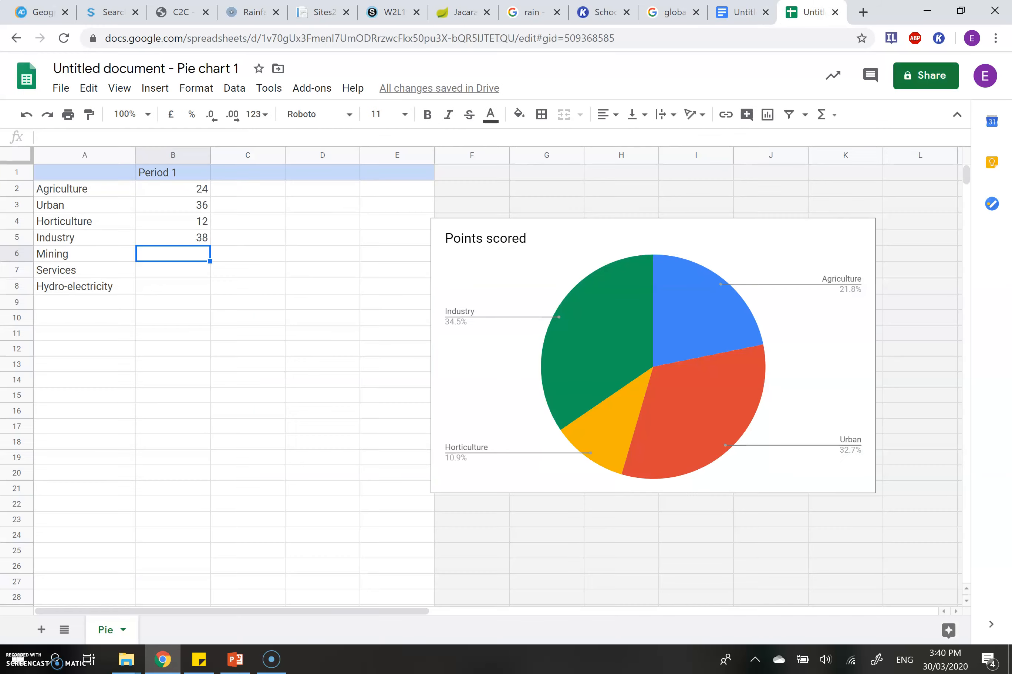
pyautogui.click(204, 192)
pyautogui.write('70')
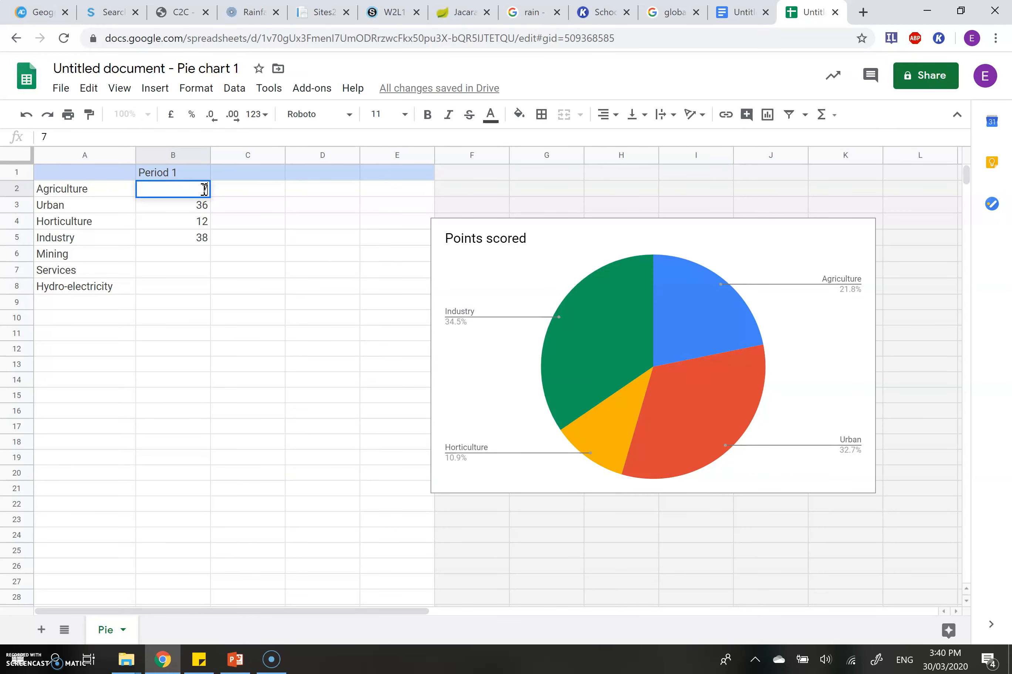
pyautogui.press('Return')
pyautogui.write('12')
pyautogui.press('Return')
pyautogui.write('10')
pyautogui.press('Return')
pyautogui.write('3')
pyautogui.press('Return')
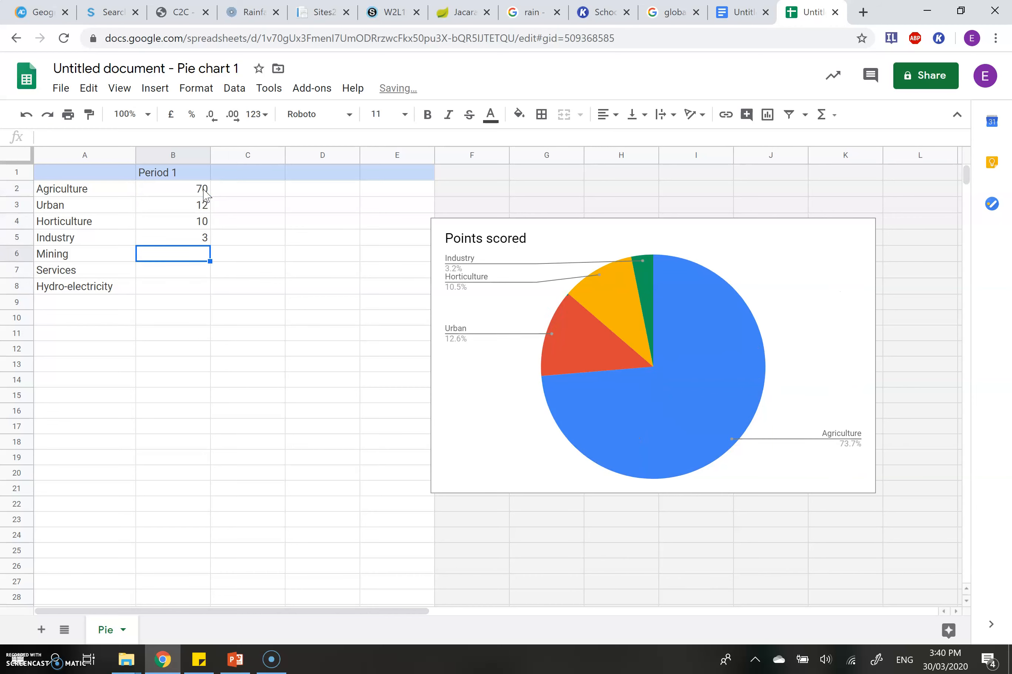
# - Enter the remaining percentages in column B: Mining 2, Services 2 and Hydro-electricity 1
pyautogui.write('2')
pyautogui.press('Return')
pyautogui.write('2')
pyautogui.press('Return')
pyautogui.write('1')
pyautogui.press('Return')
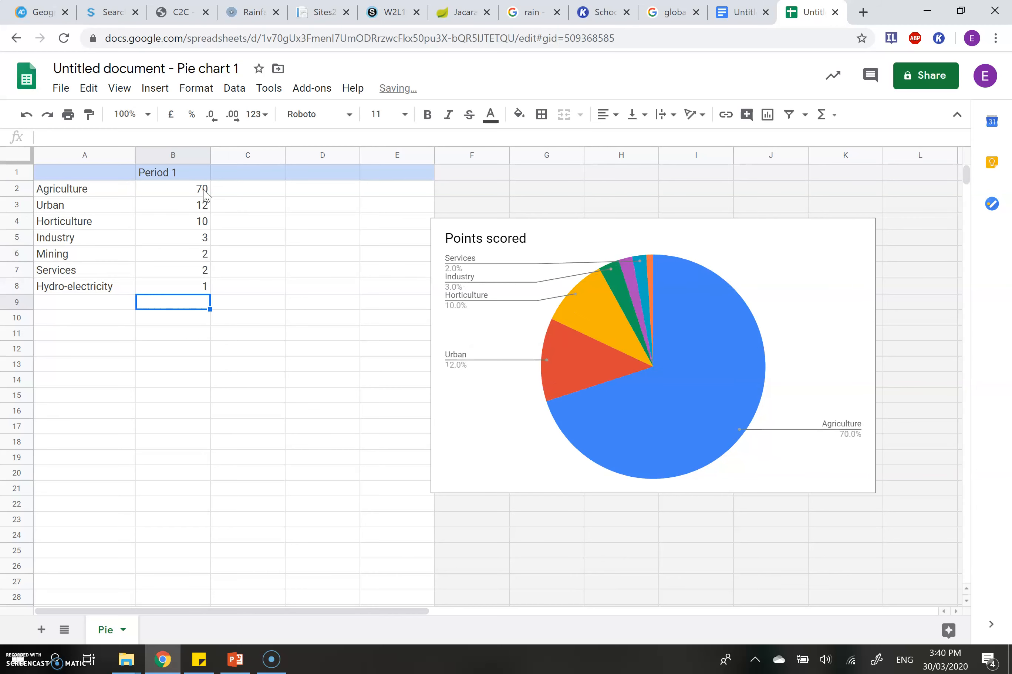
pyautogui.click(267, 355)
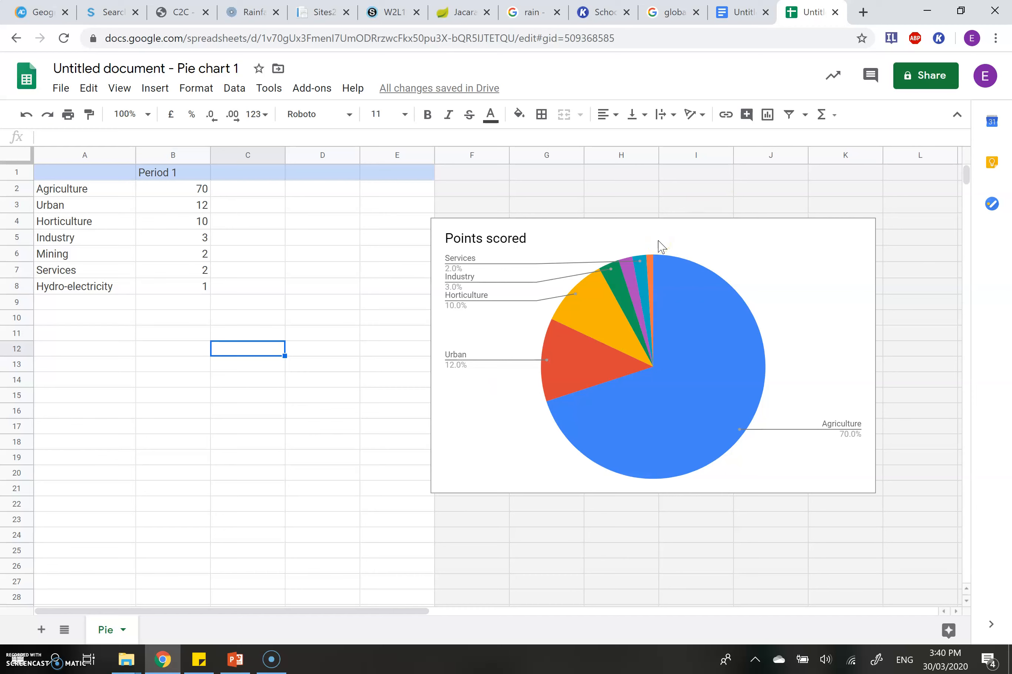
# - Return to the Google Docs document and update its linked pie chart with the new spreadsheet data
pyautogui.click(667, 280)
pyautogui.click(740, 11)
pyautogui.scroll(7, 608, 290)
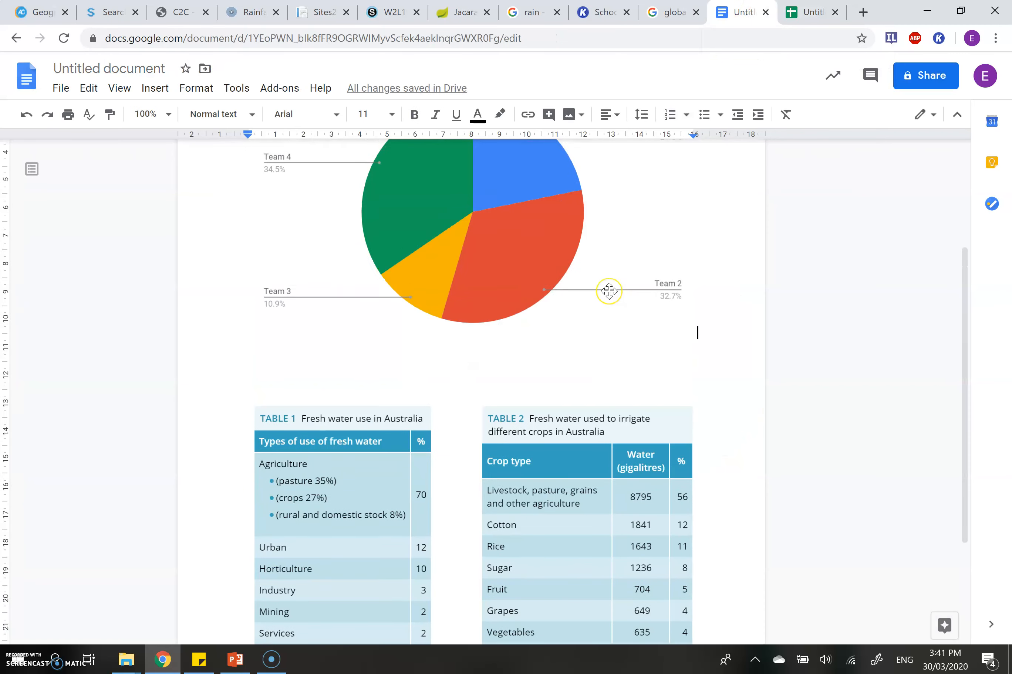
pyautogui.click(646, 255)
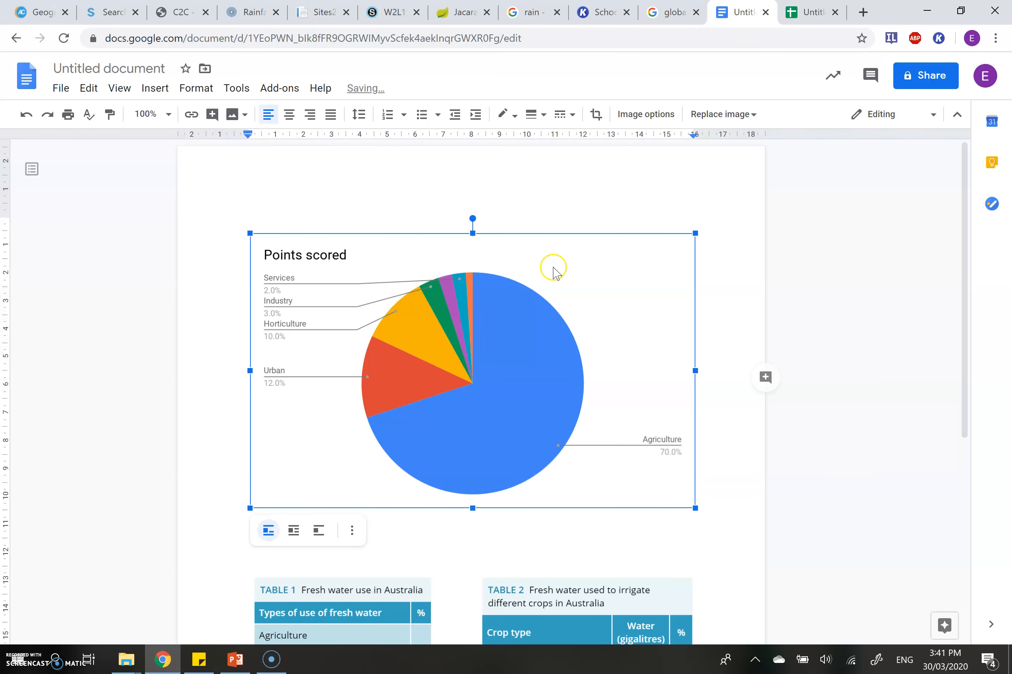
# - Switch to the linked spreadsheet, try to retitle the pie chart "Freshwater Use in Australia", and reload the file
pyautogui.click(805, 12)
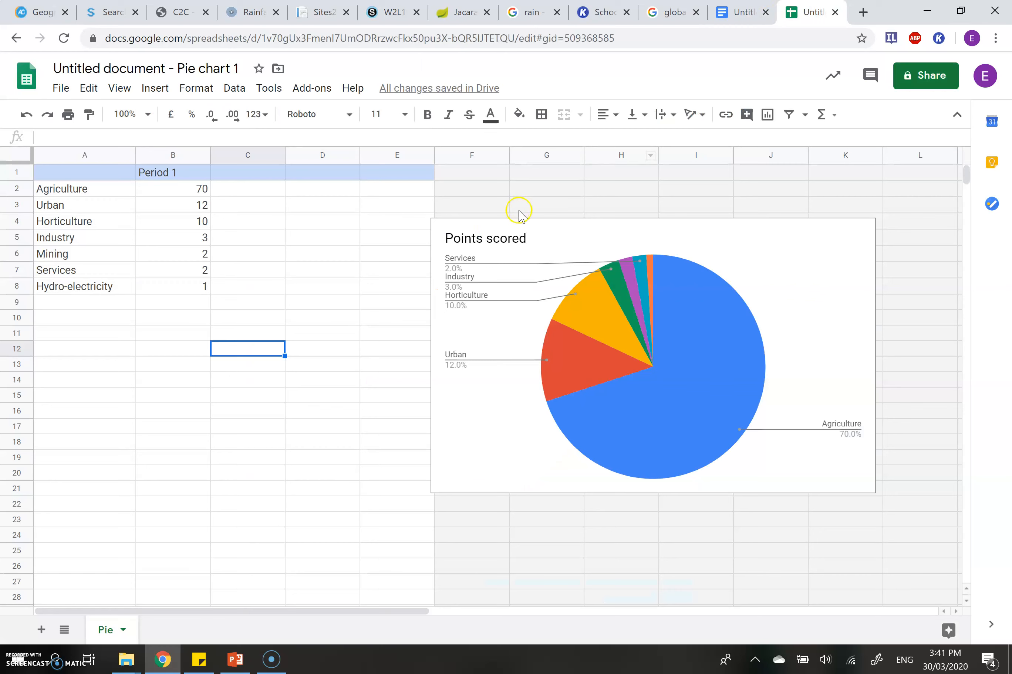
pyautogui.click(506, 241)
pyautogui.click(506, 240)
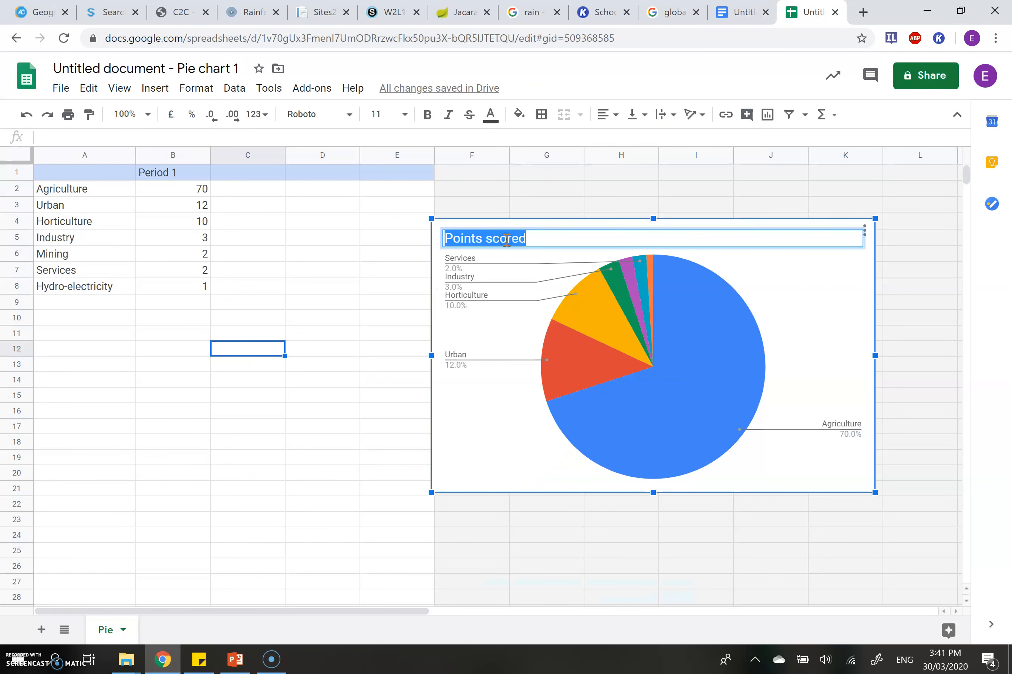
pyautogui.write('Freshwater Use in Australia')
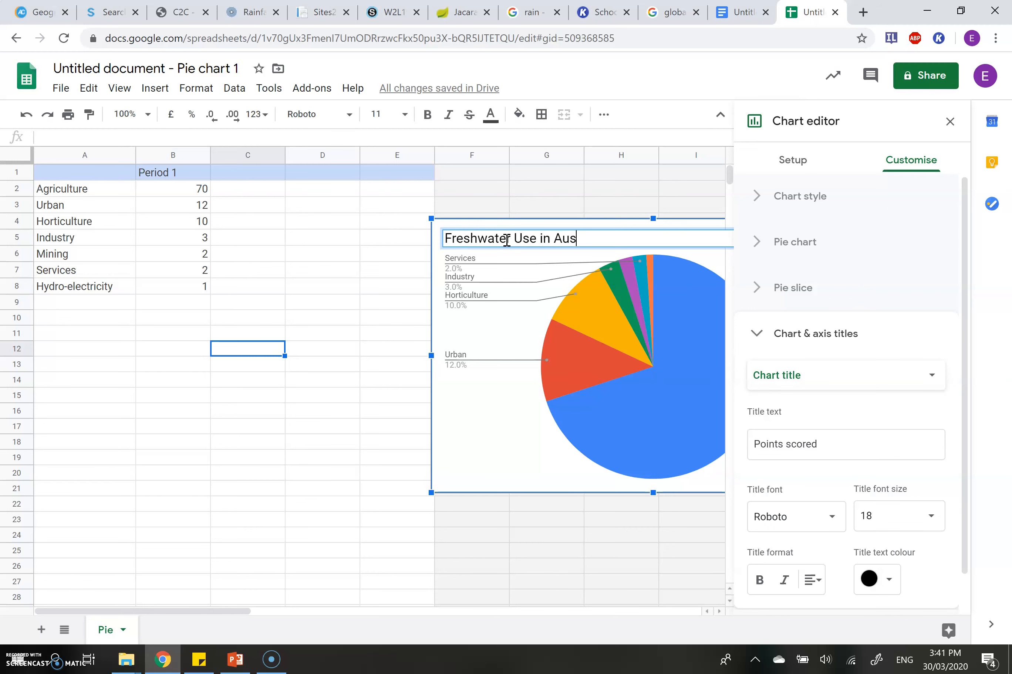
pyautogui.click(344, 427)
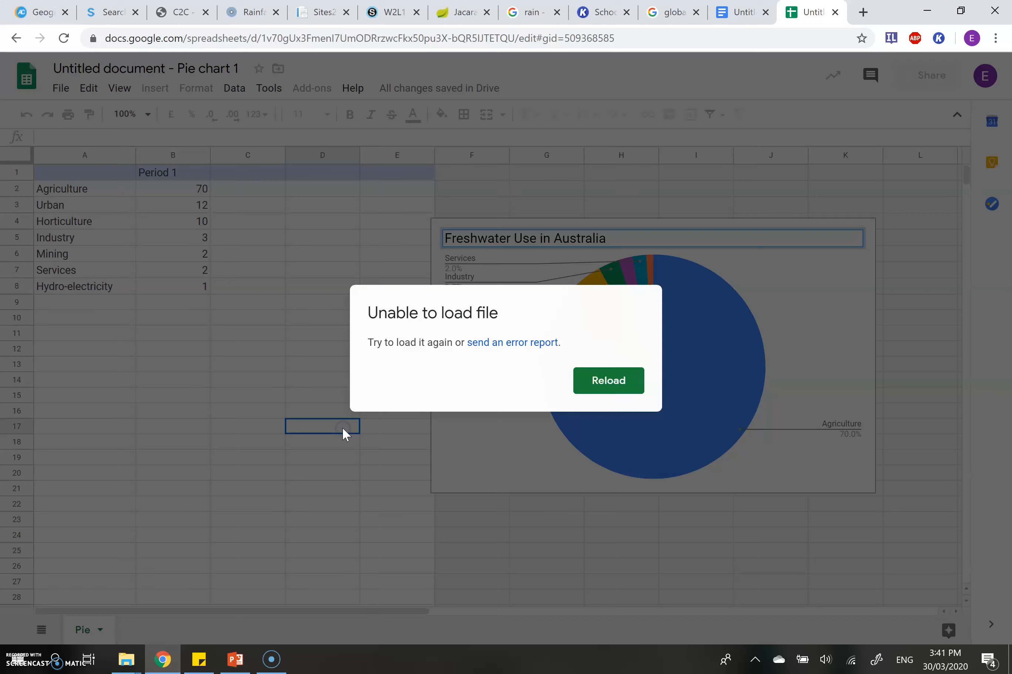
pyautogui.click(612, 382)
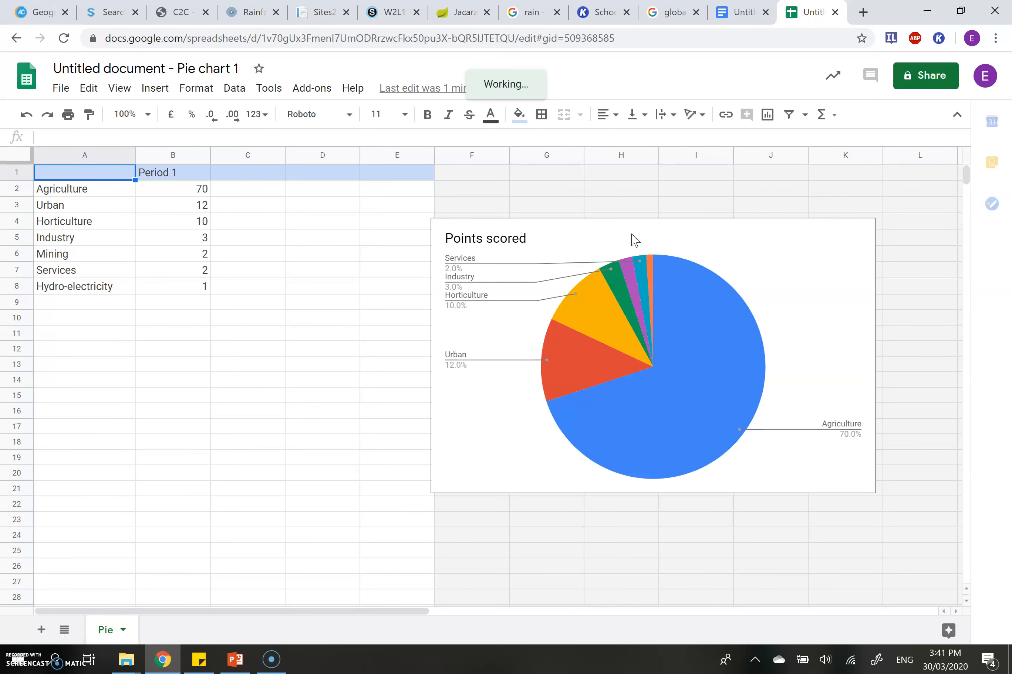
# - Replace the pie chart's title in the spreadsheet with "Freshwater Use in Australia"
pyautogui.click(524, 244)
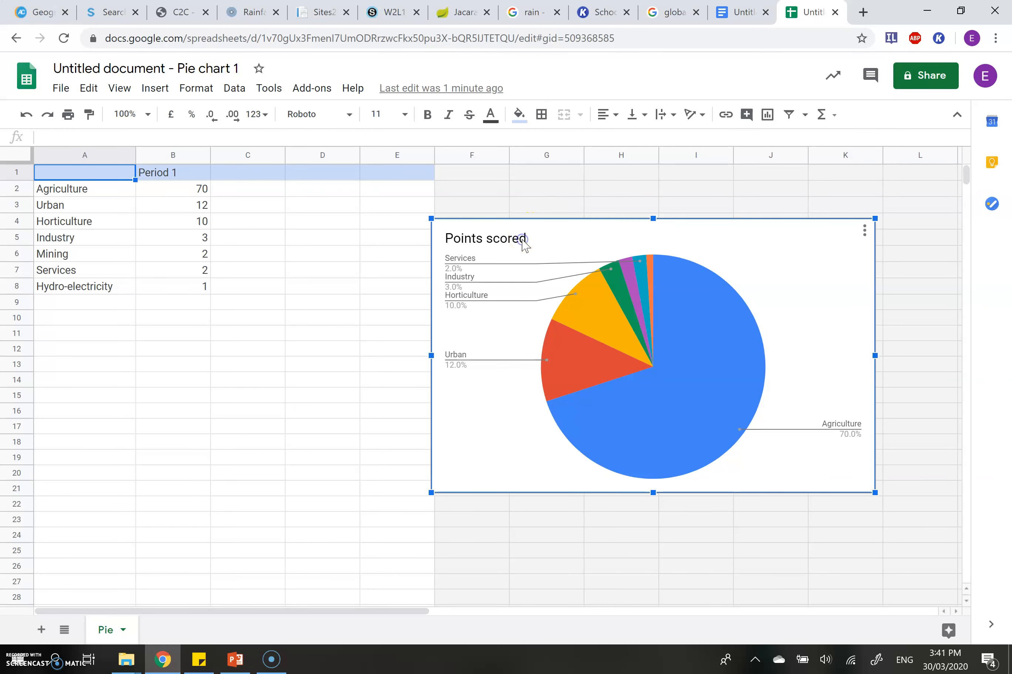
pyautogui.click(525, 244)
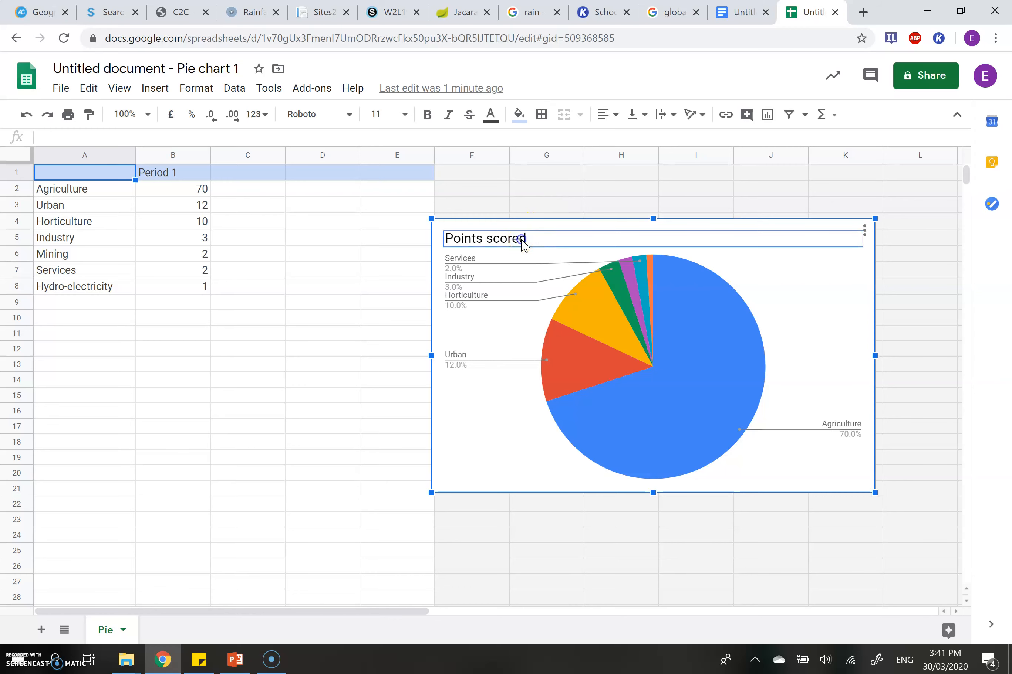
pyautogui.doubleClick(524, 243)
pyautogui.tripleClick(511, 239)
pyautogui.press('BackSpace')
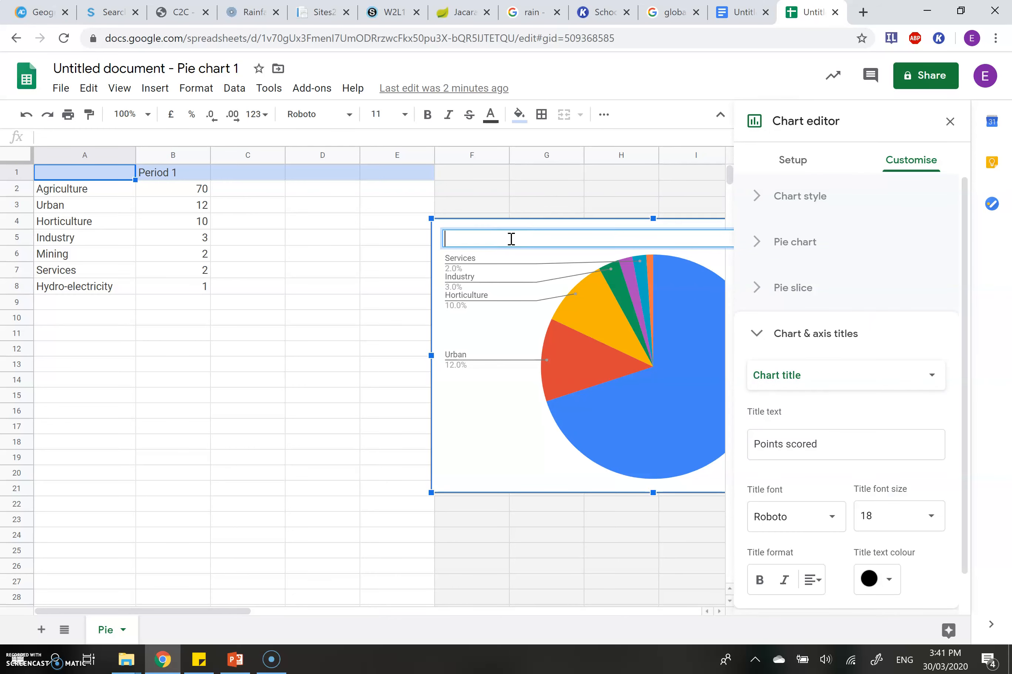
pyautogui.write('Freshwater Use in Au')
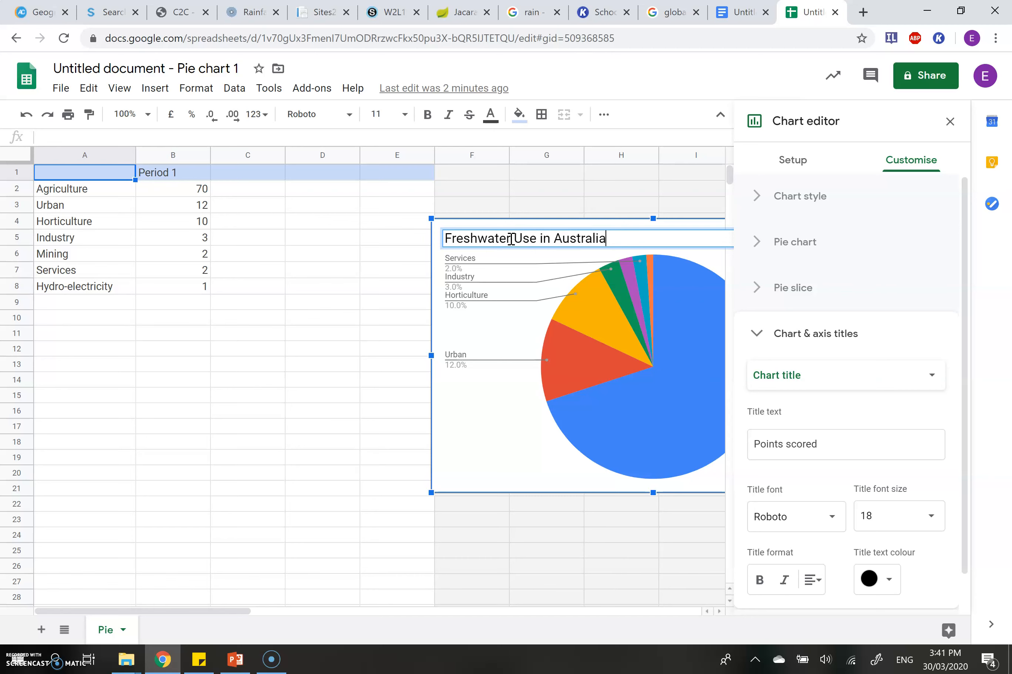
pyautogui.write('stralia')
pyautogui.press('Return')
pyautogui.click(546, 204)
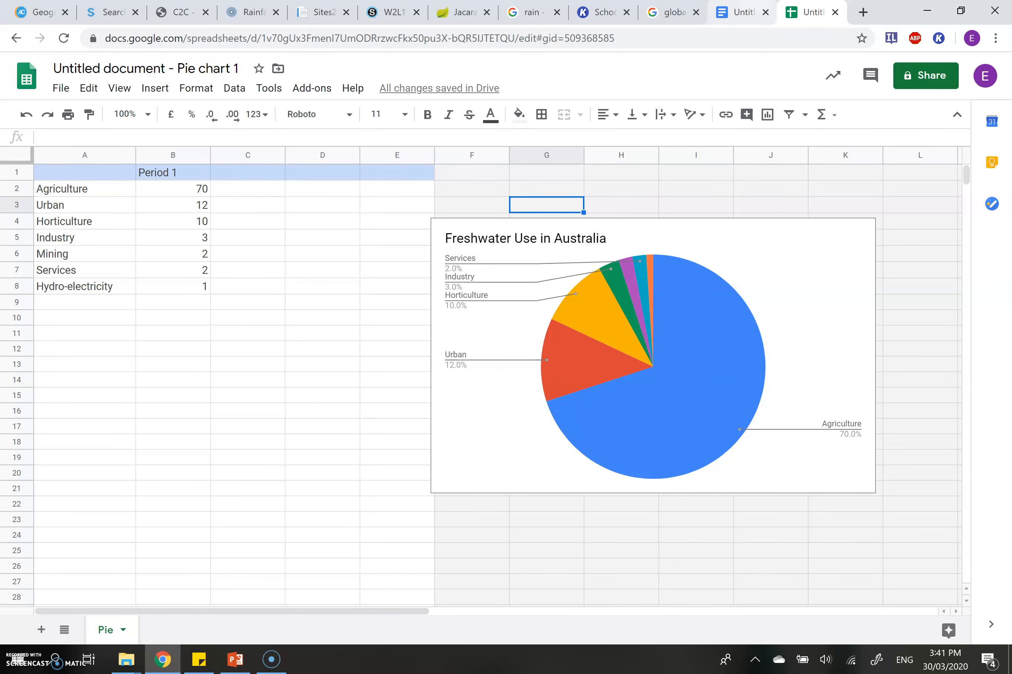
# - Return to the Google Docs document, update the linked pie chart with its new title, and deselect it
pyautogui.click(740, 11)
pyautogui.click(645, 254)
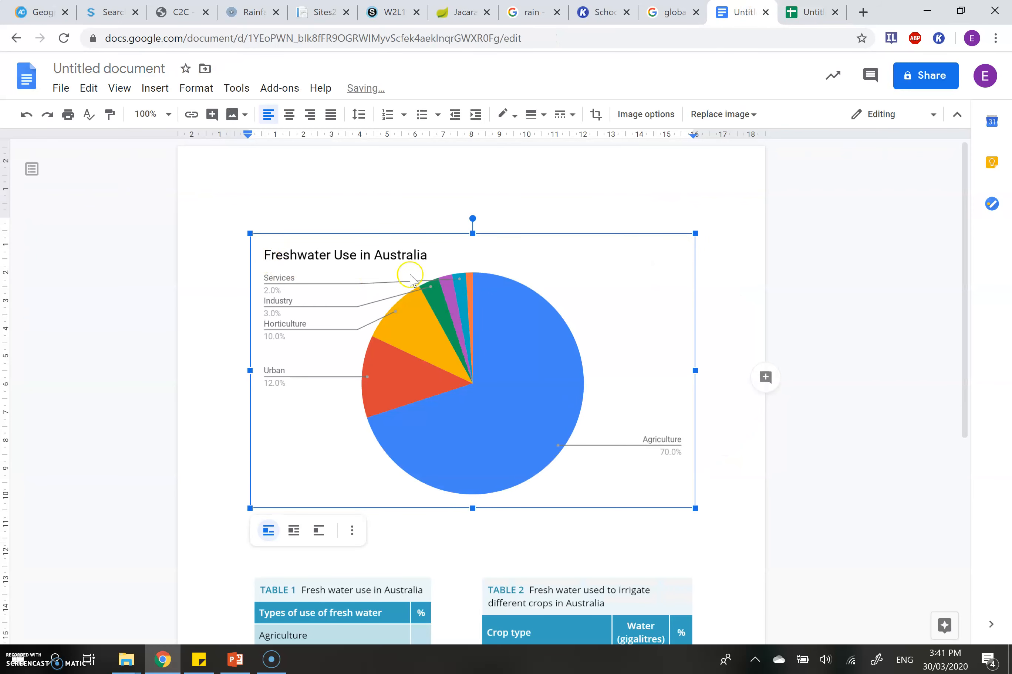
pyautogui.scroll(-2, 435, 440)
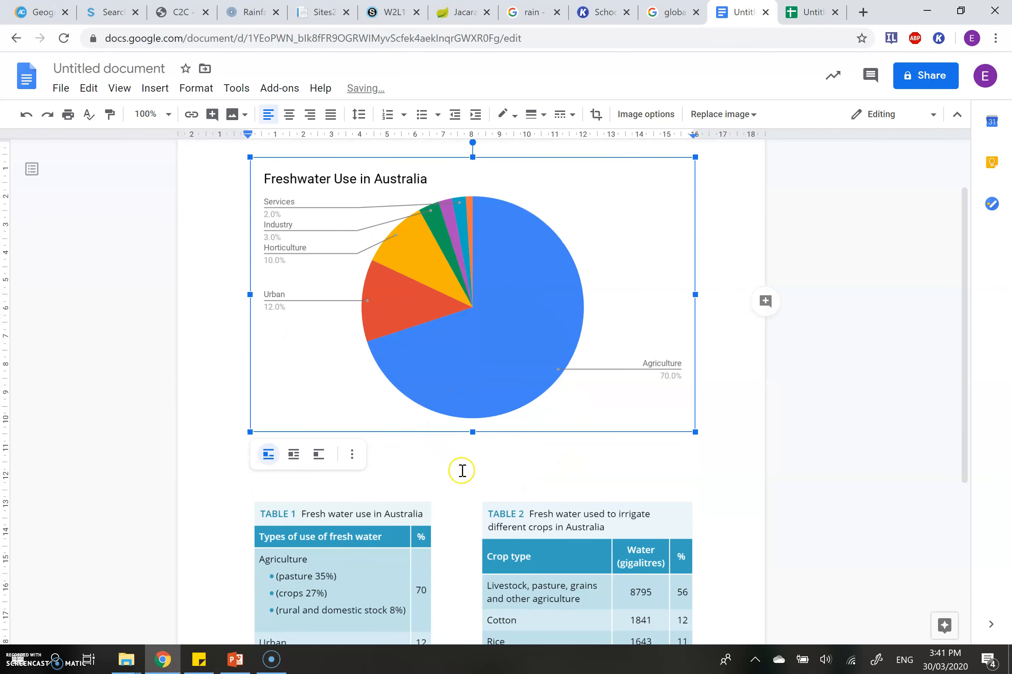
pyautogui.click(462, 472)
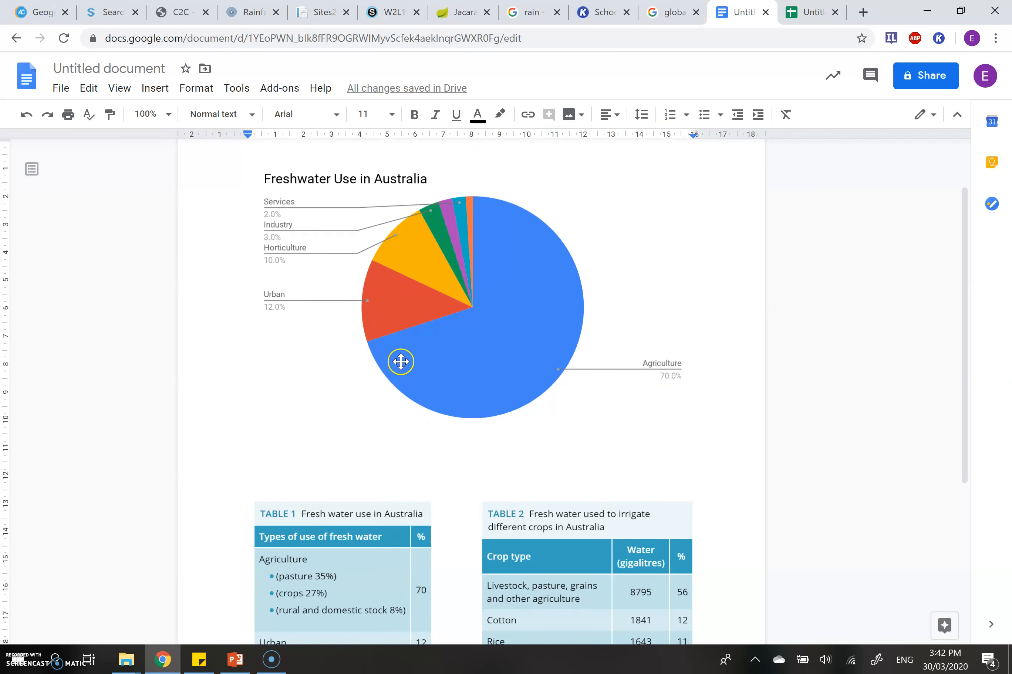
pyautogui.scroll(-2, 400, 362)
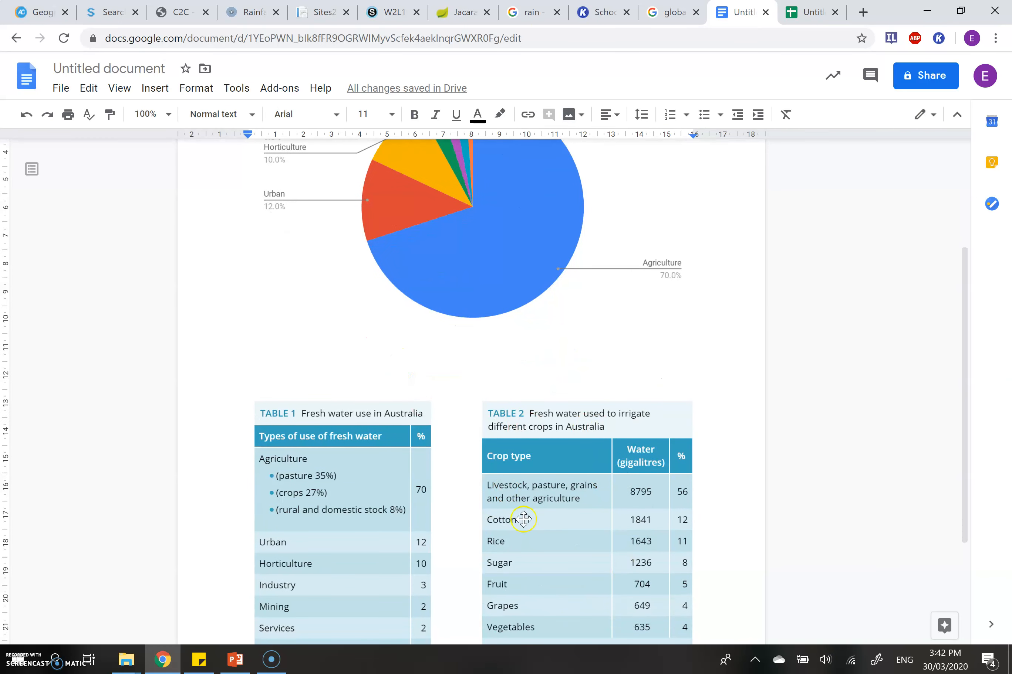